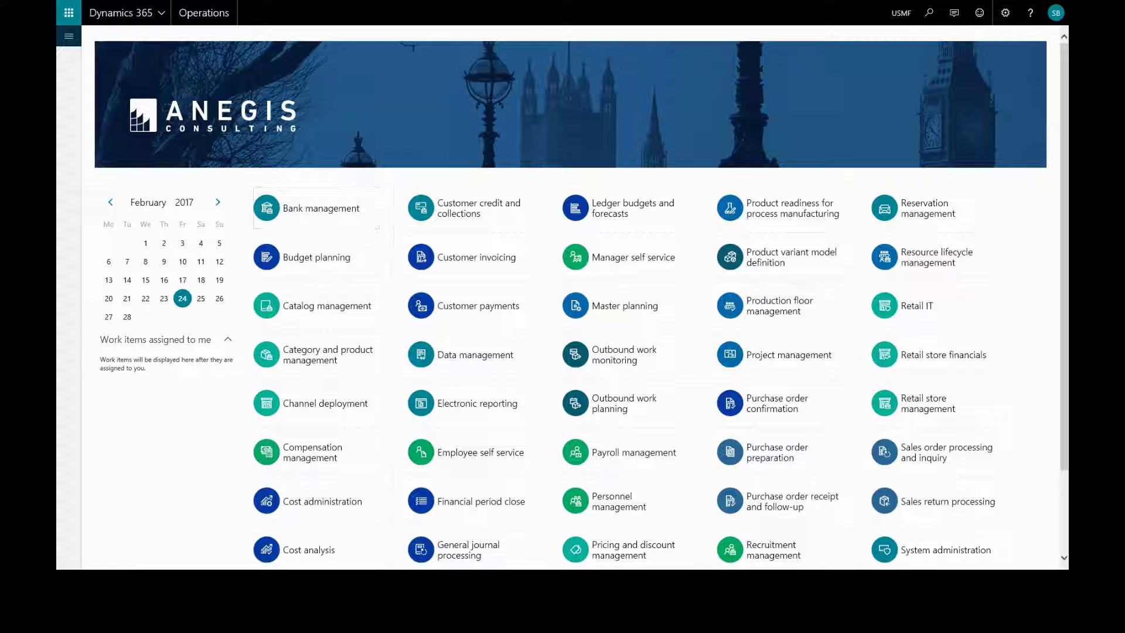
Open the Sales and marketing module from the navigation pane's Modules list.
click(68, 36)
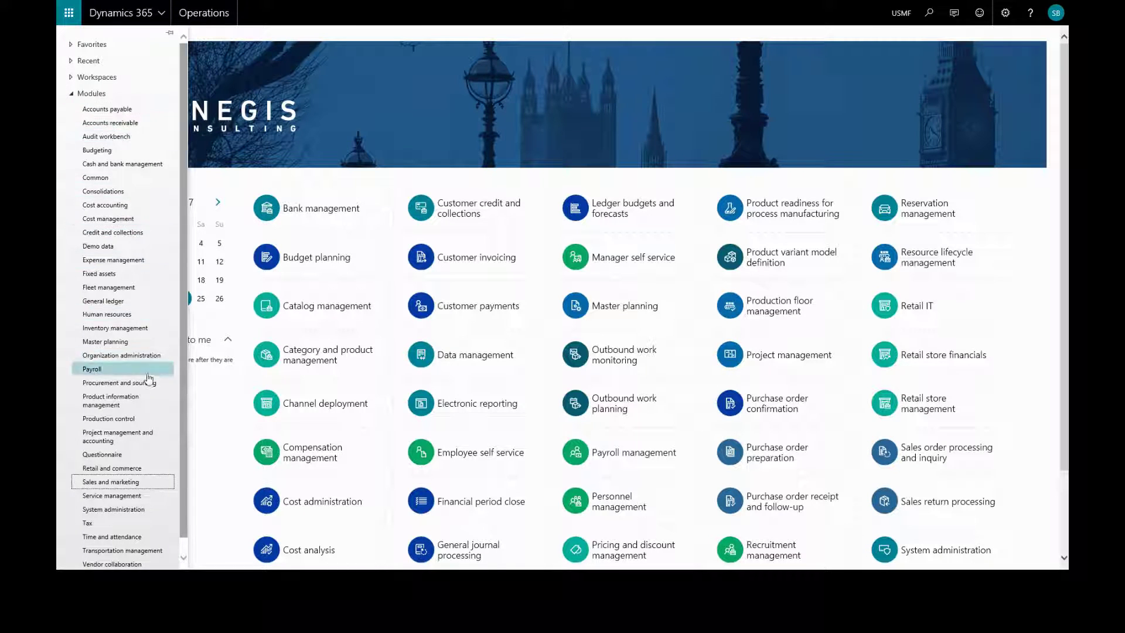
click(141, 480)
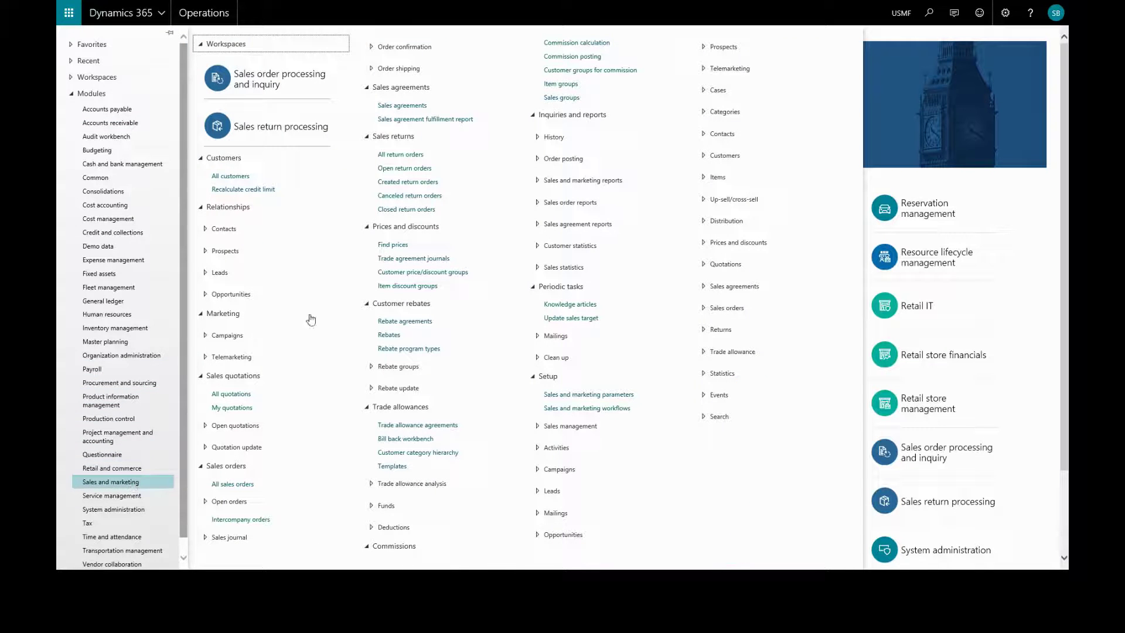
Create a new General sales agreement for customer US-003 Forest Wholesales.
click(402, 106)
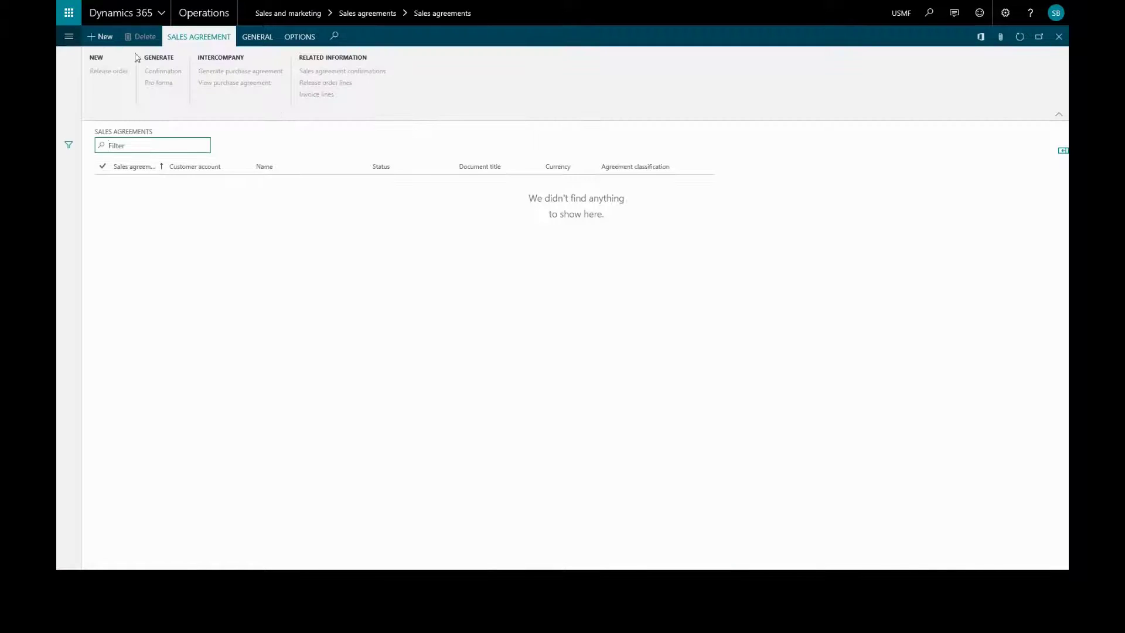
click(106, 37)
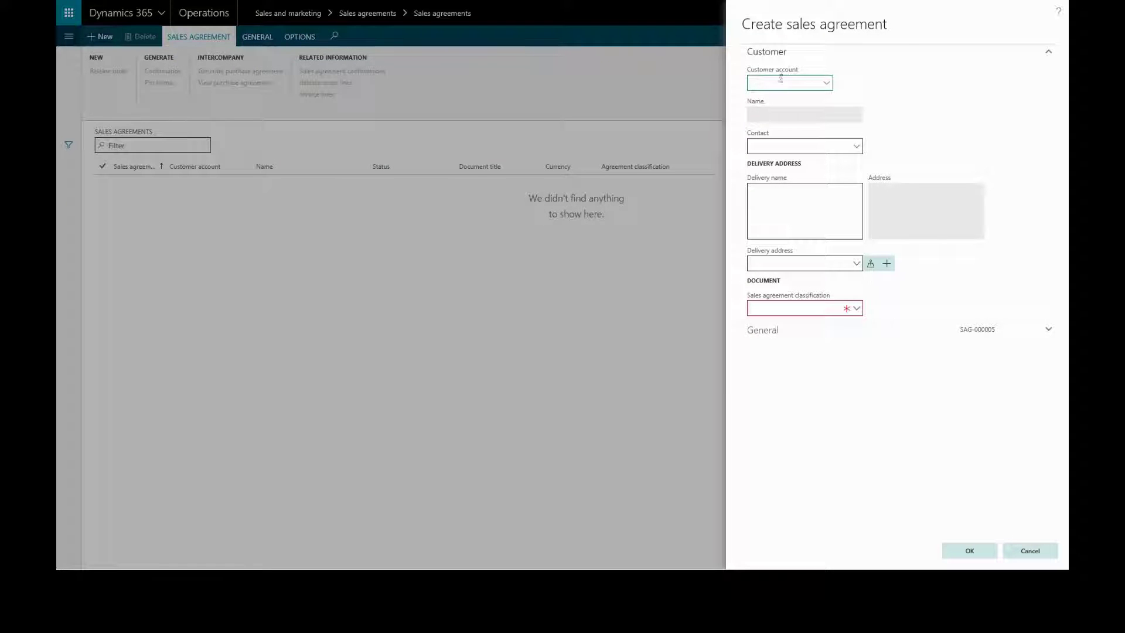
click(827, 84)
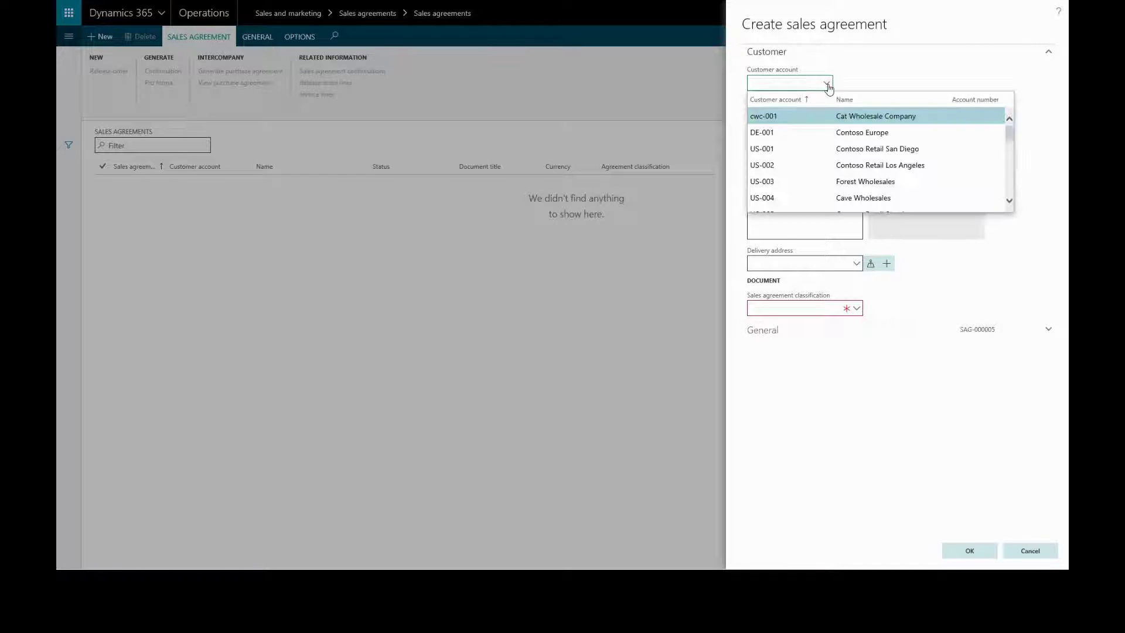
click(849, 180)
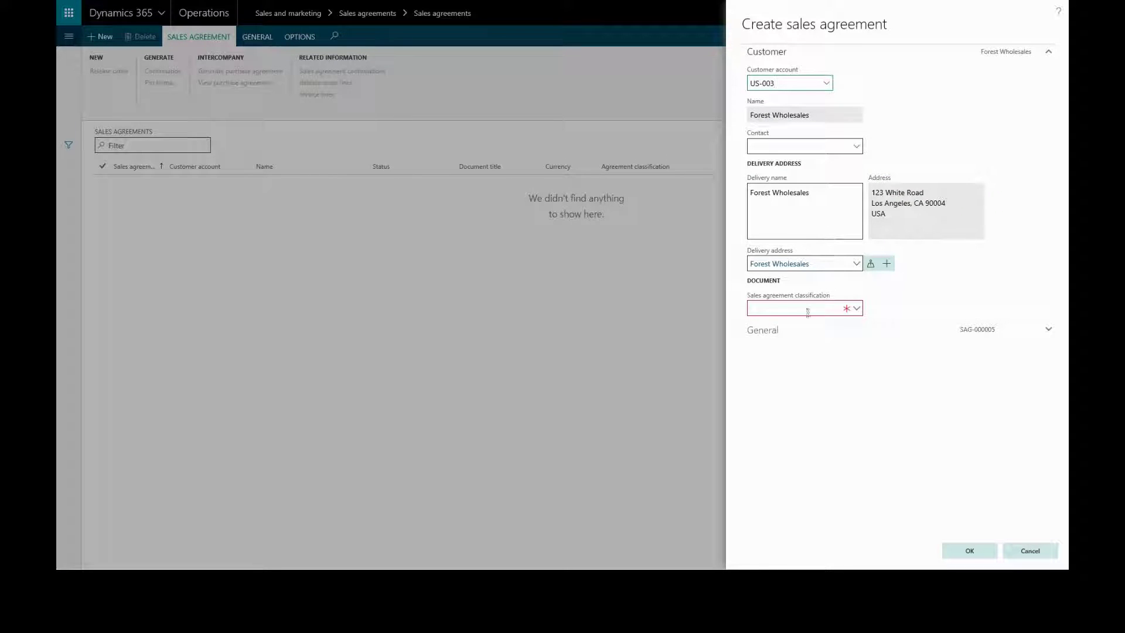
click(856, 311)
click(857, 310)
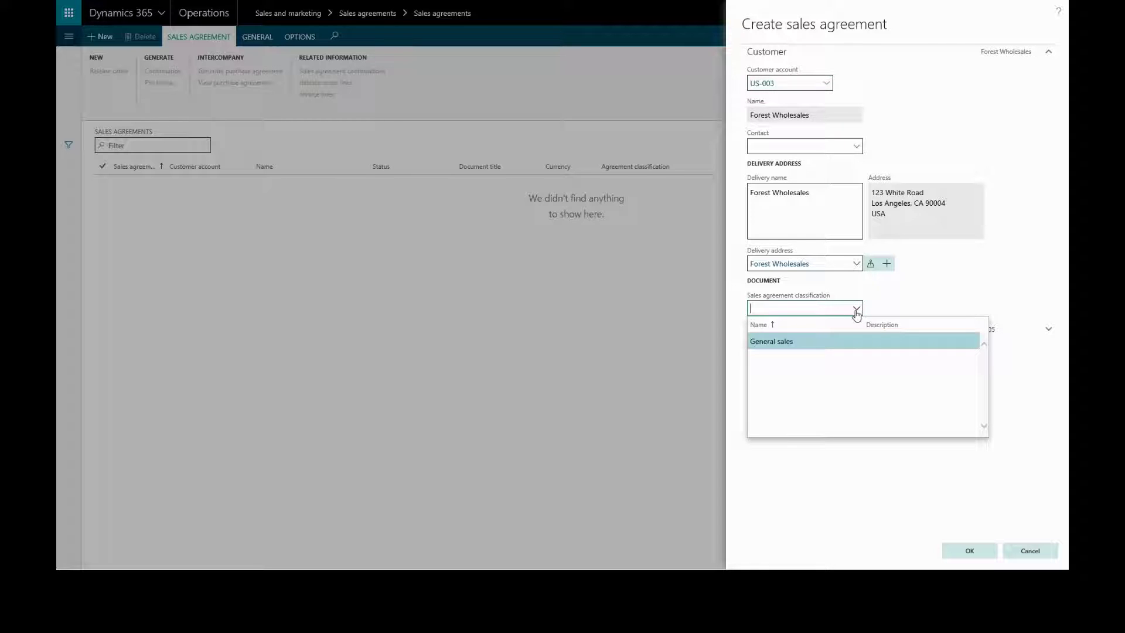
click(799, 341)
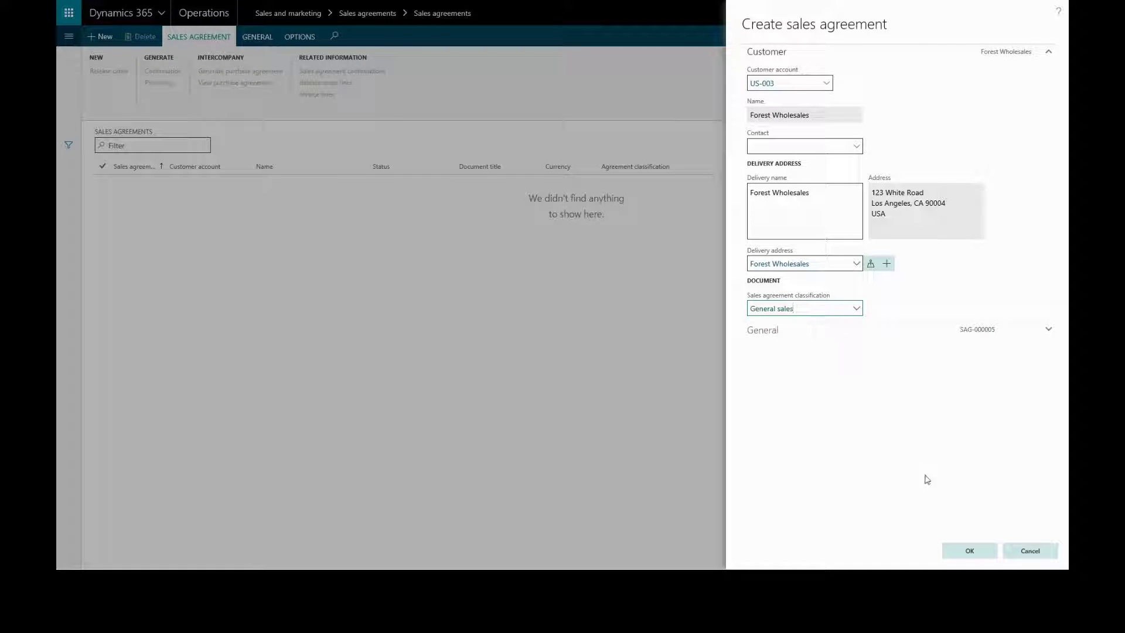
click(982, 554)
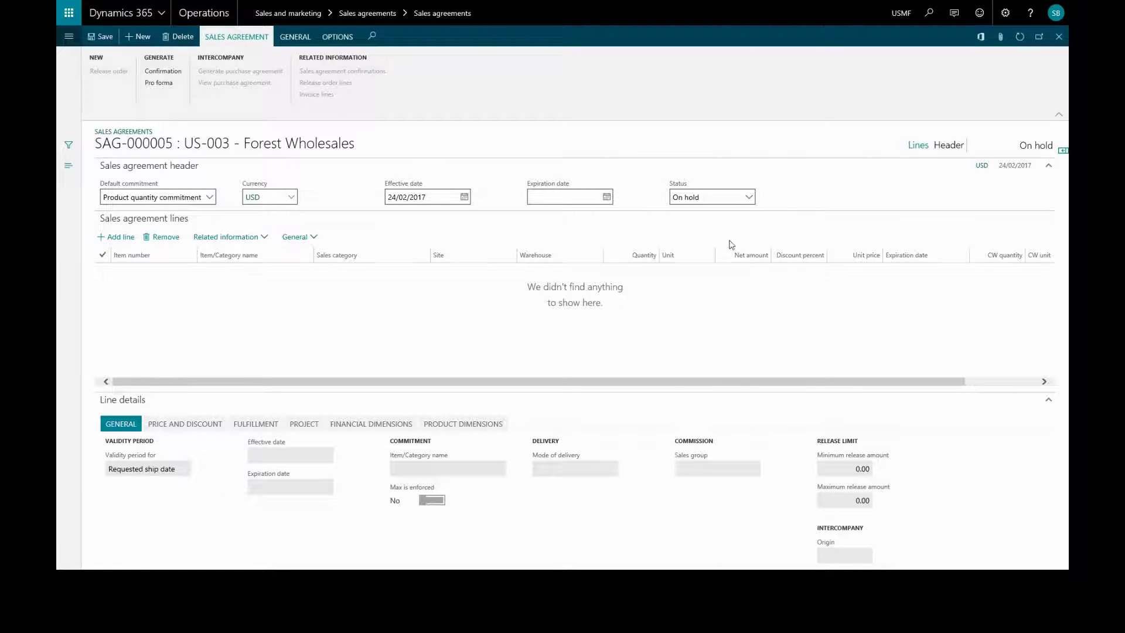
Make the agreement Effective, expiring 30/04/2017, and review the default commitment options.
click(749, 197)
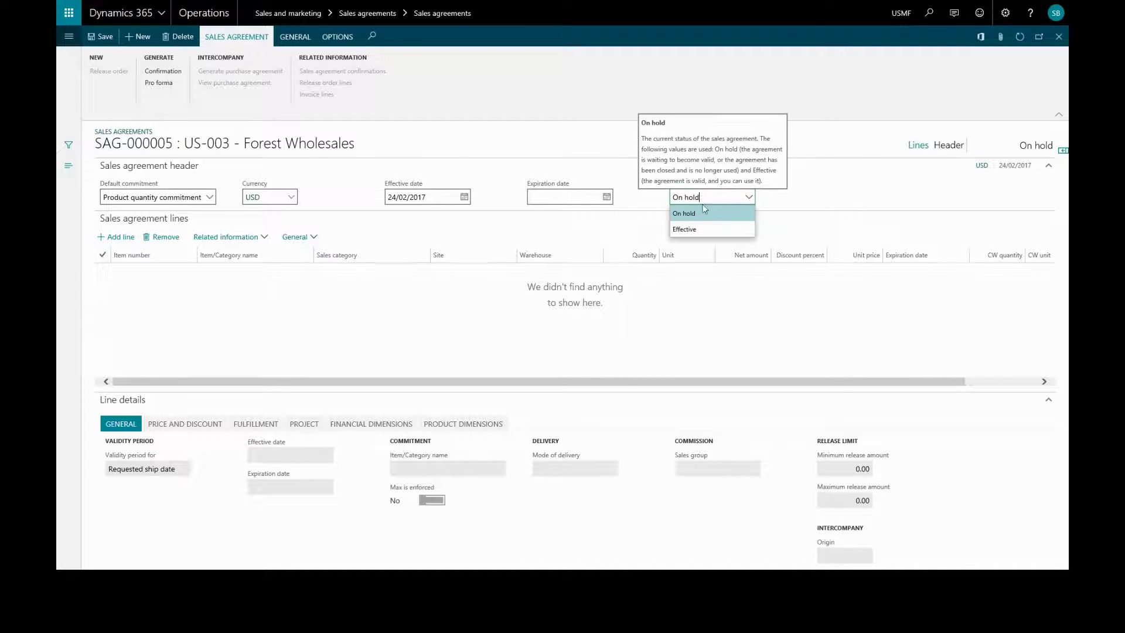
click(702, 229)
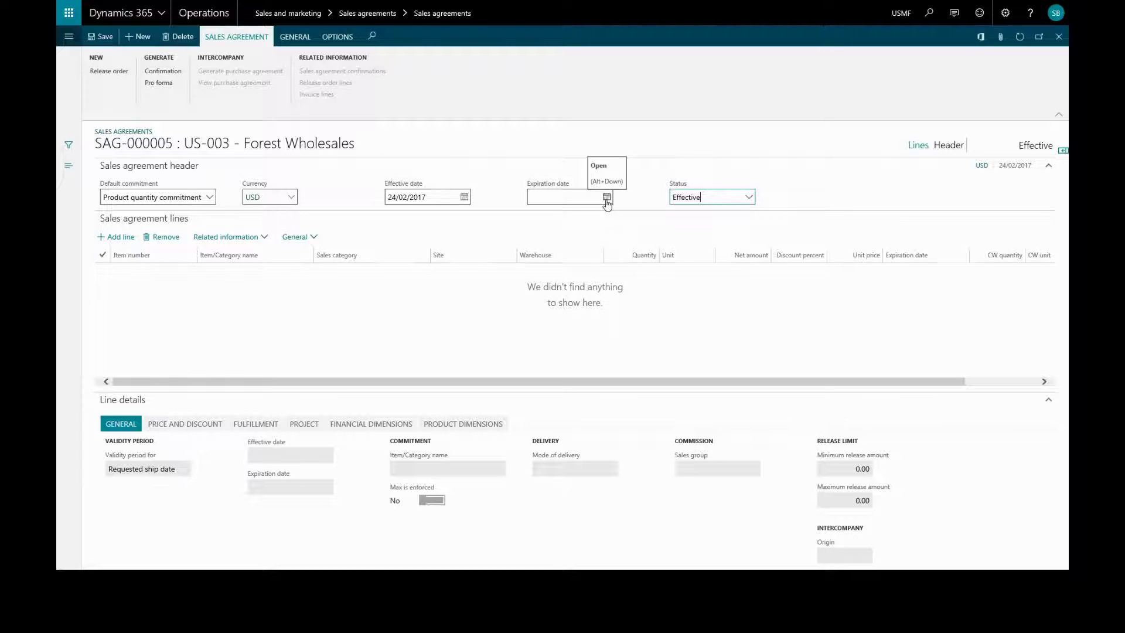
click(607, 198)
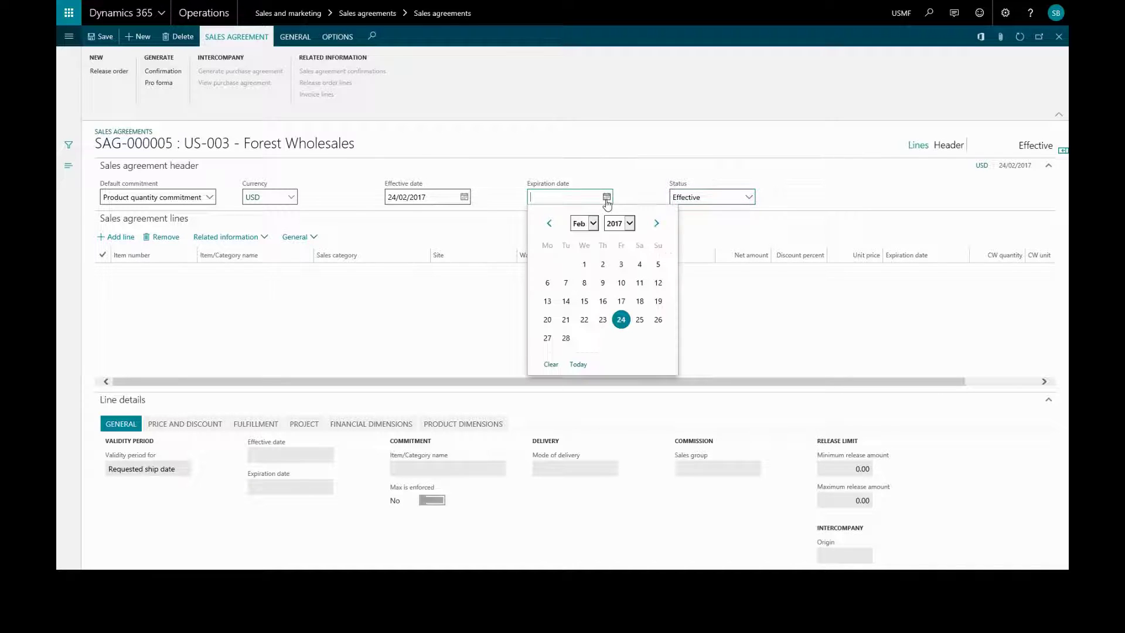
click(656, 223)
click(655, 223)
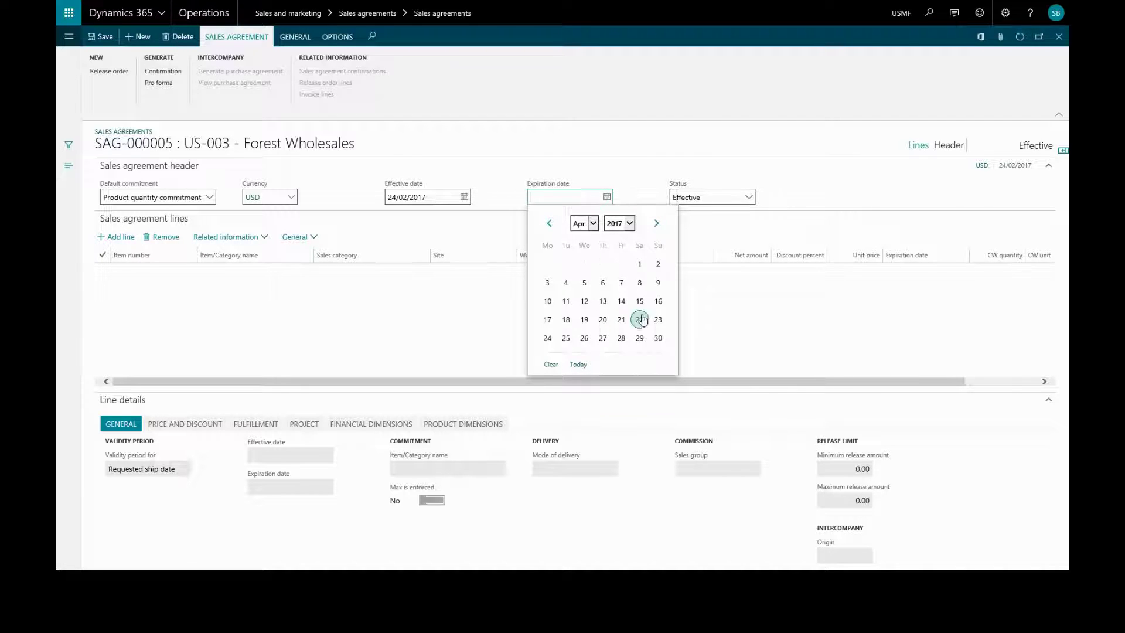
click(658, 338)
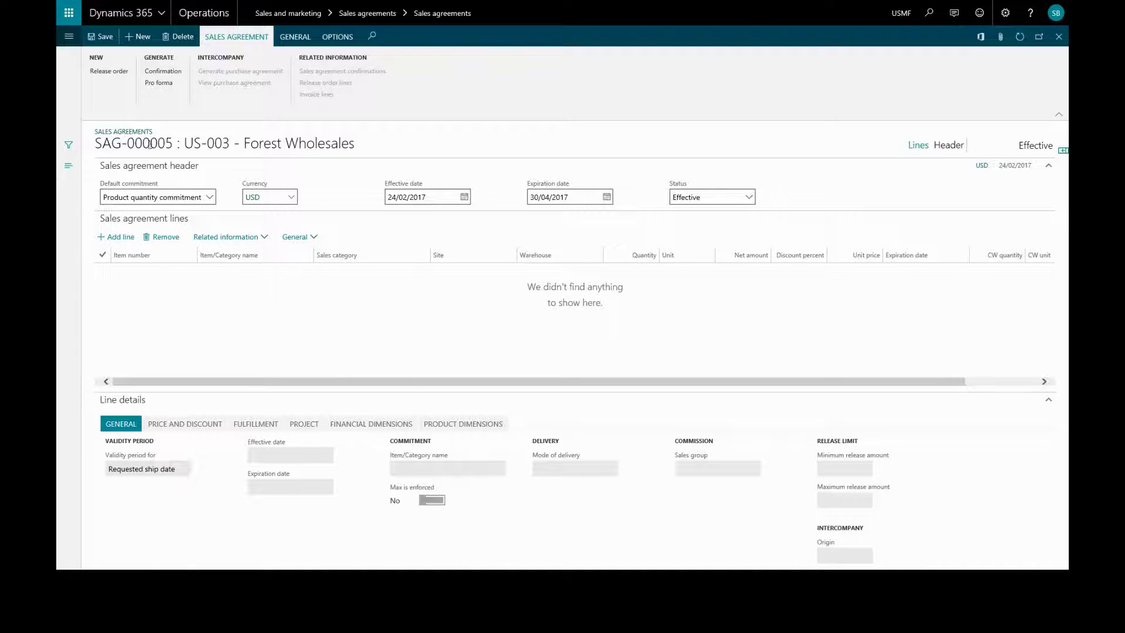
click(210, 198)
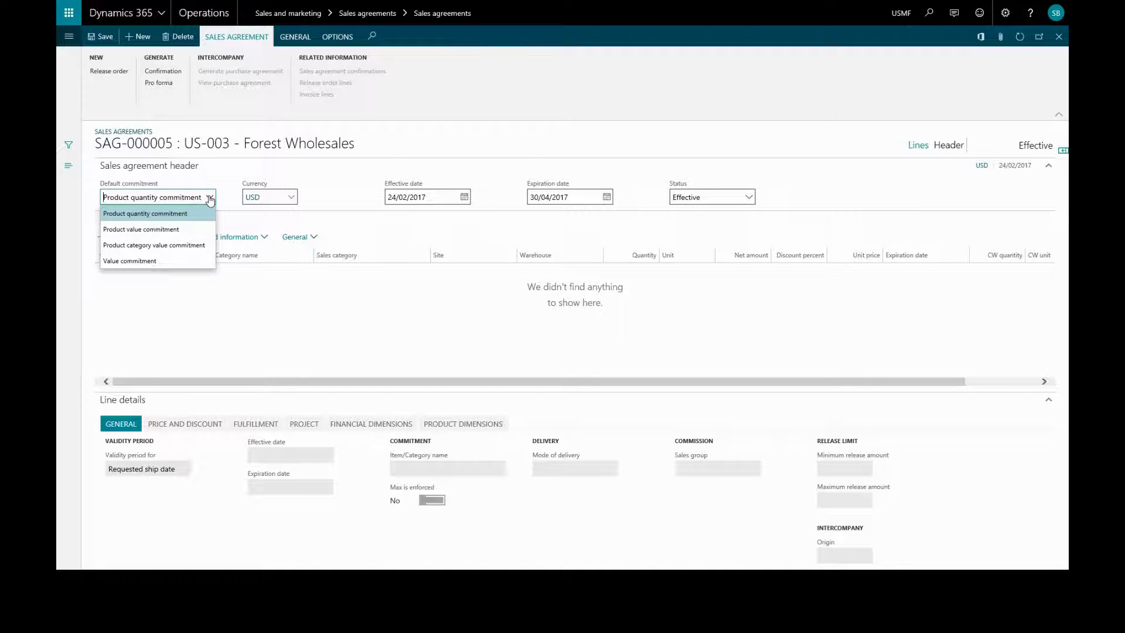
Keep Product quantity commitment and add a line for item T0001 with quantity 100 ea.
click(168, 214)
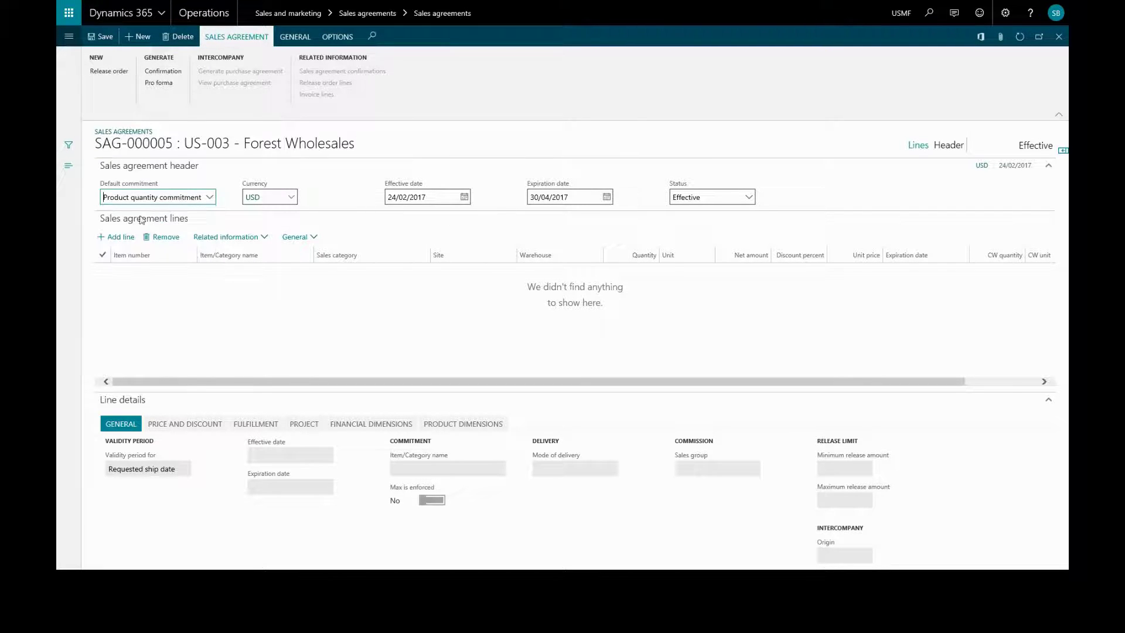
click(117, 241)
click(117, 238)
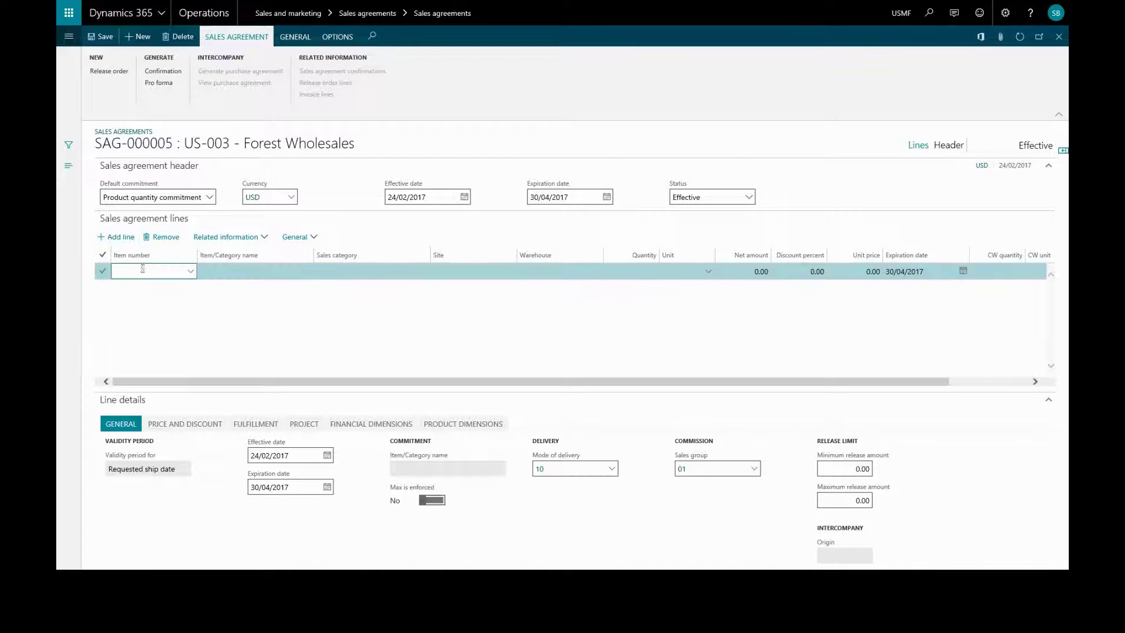
text(t000)
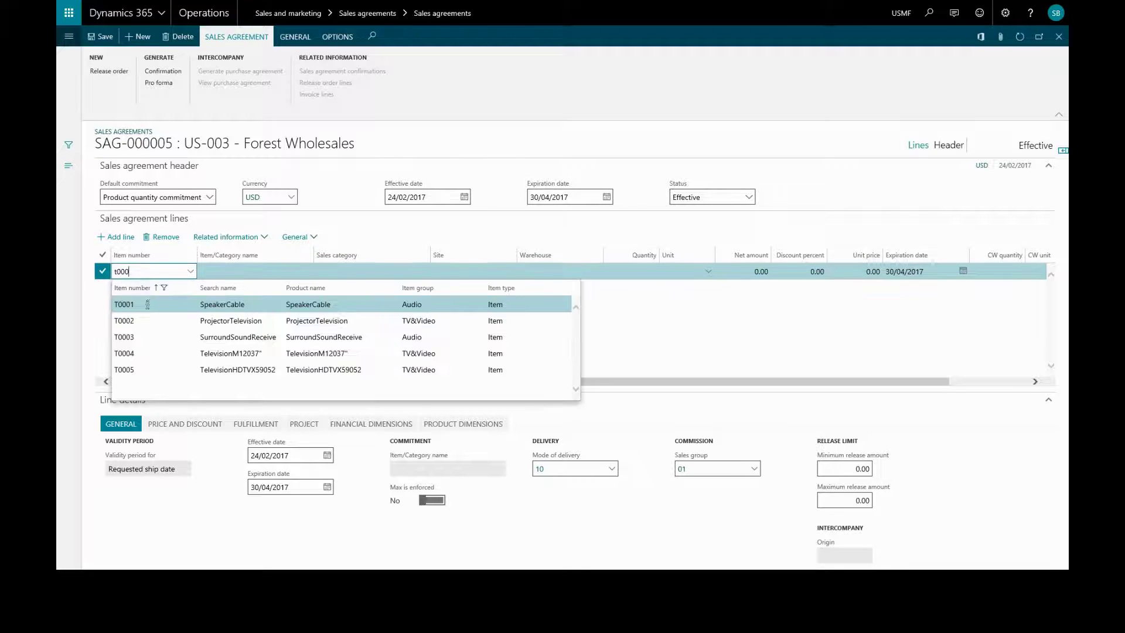
click(146, 304)
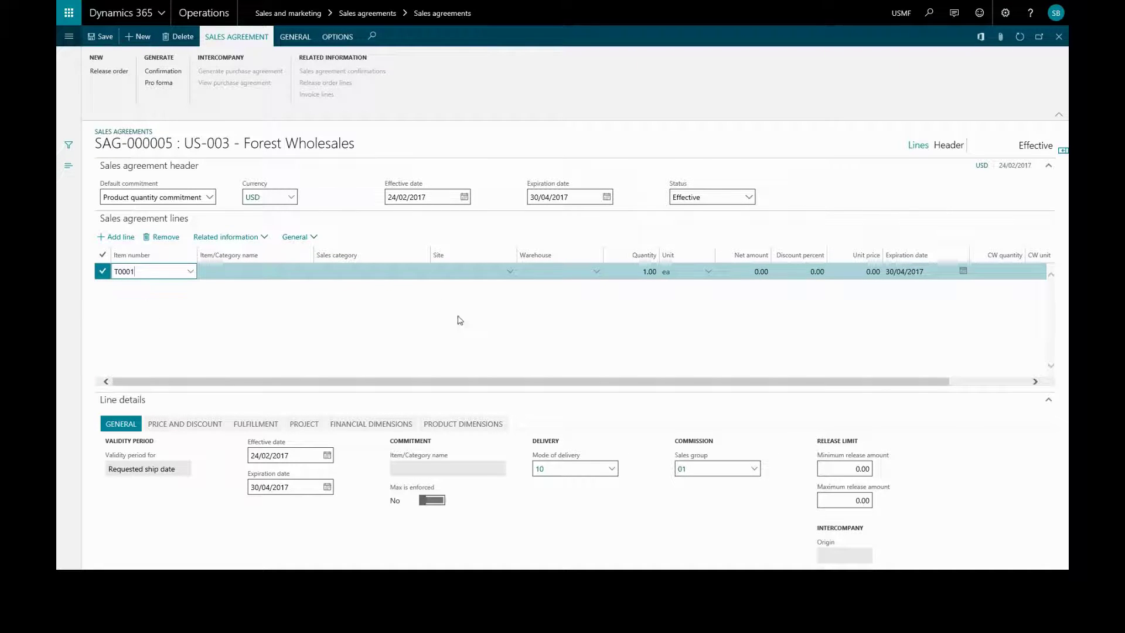
click(635, 271)
drag(636, 272, 663, 272)
text(1)
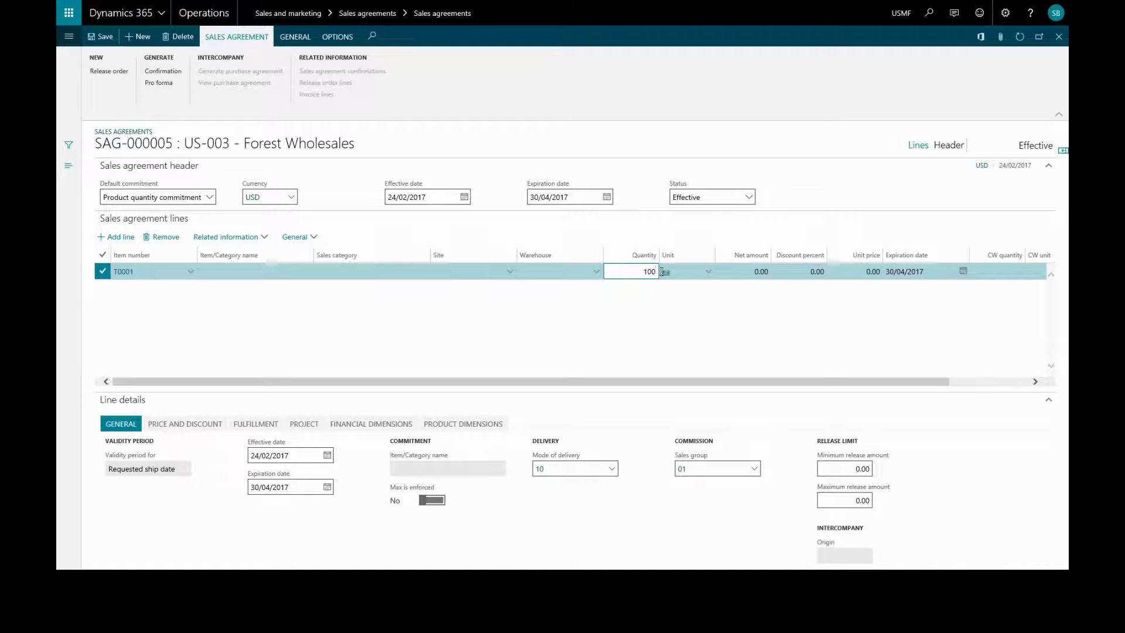
text(00)
click(749, 272)
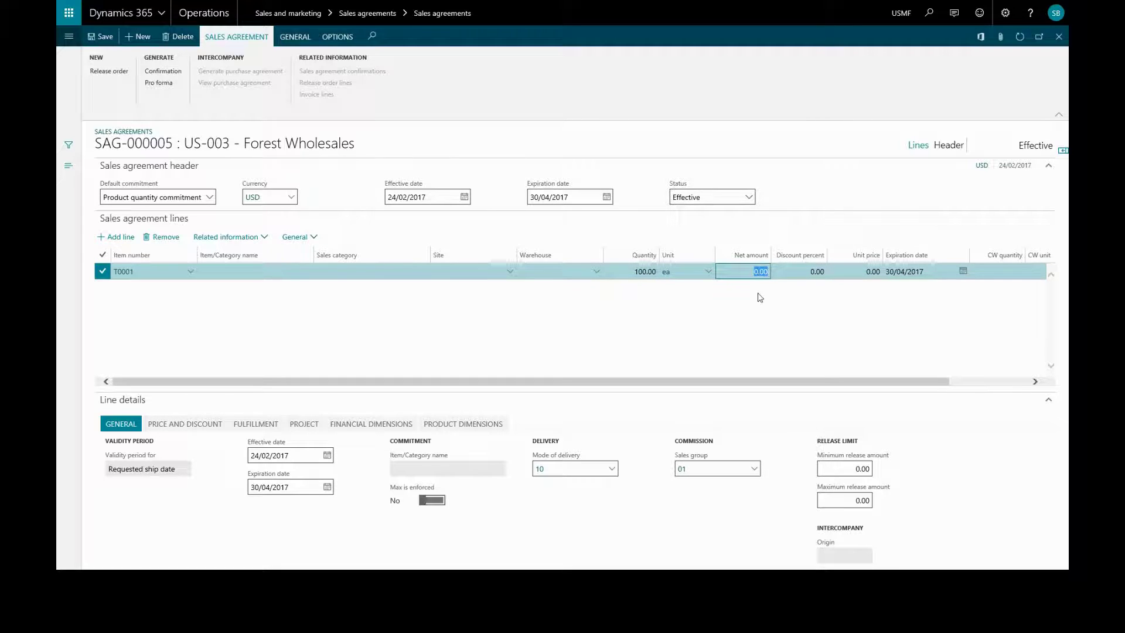
click(761, 297)
Switch to Product value commitment and add a T0001 line with net amount 1,000.00.
click(209, 197)
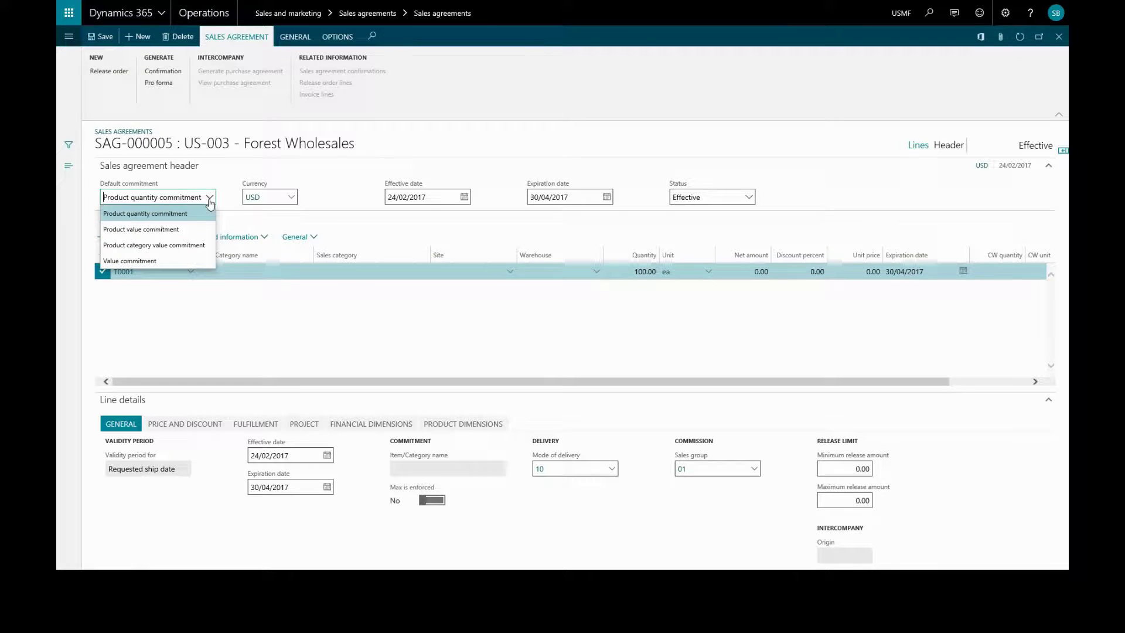
click(181, 229)
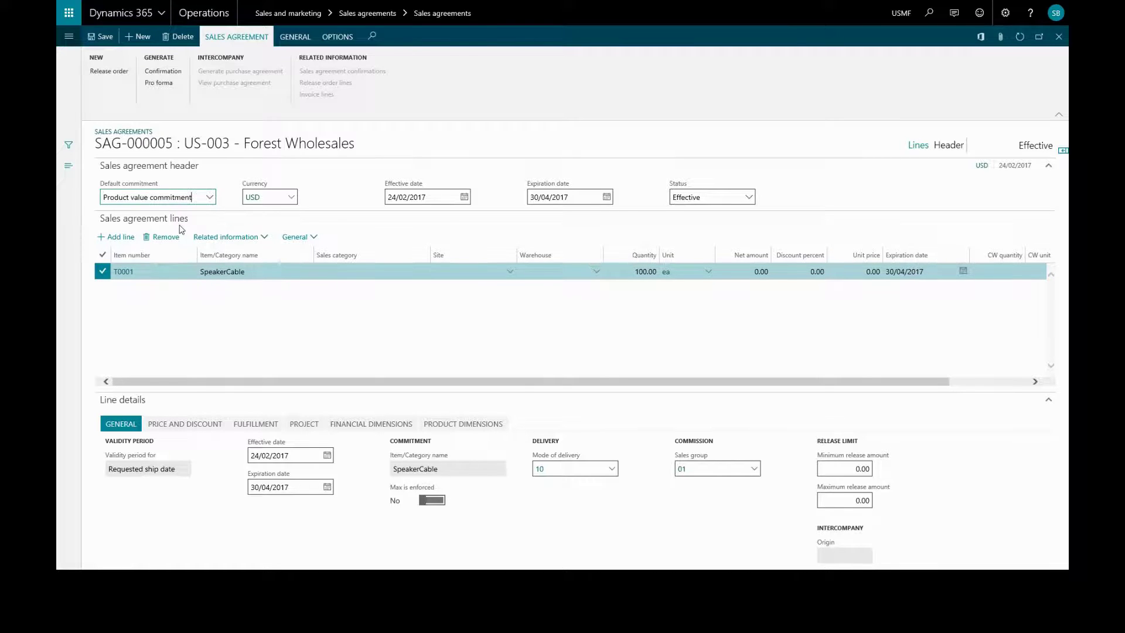
click(118, 237)
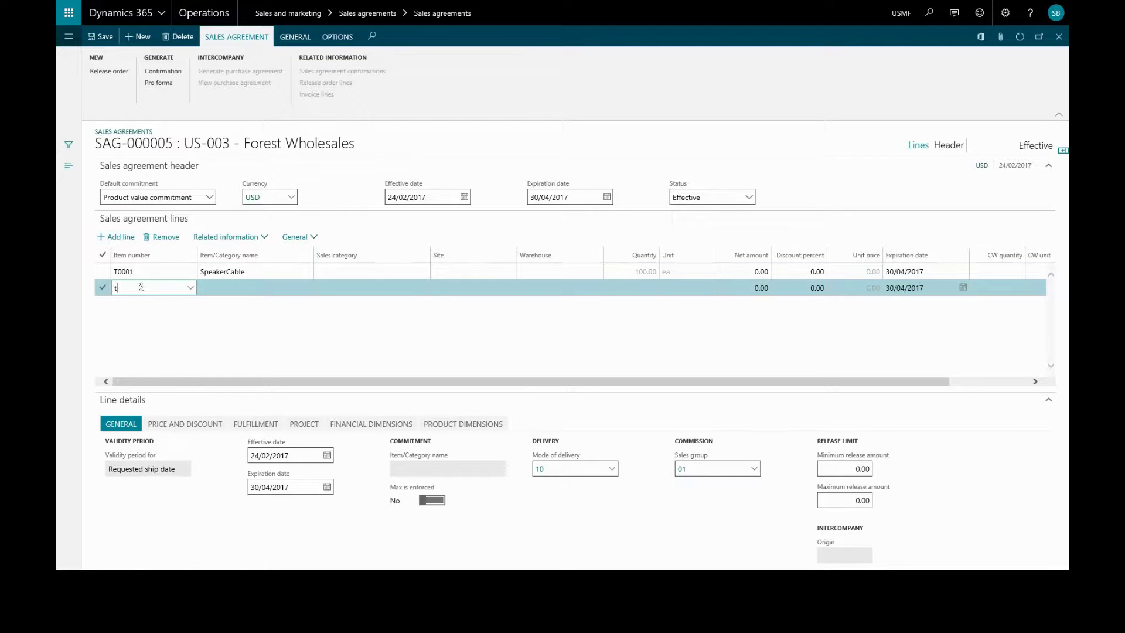
text(t000)
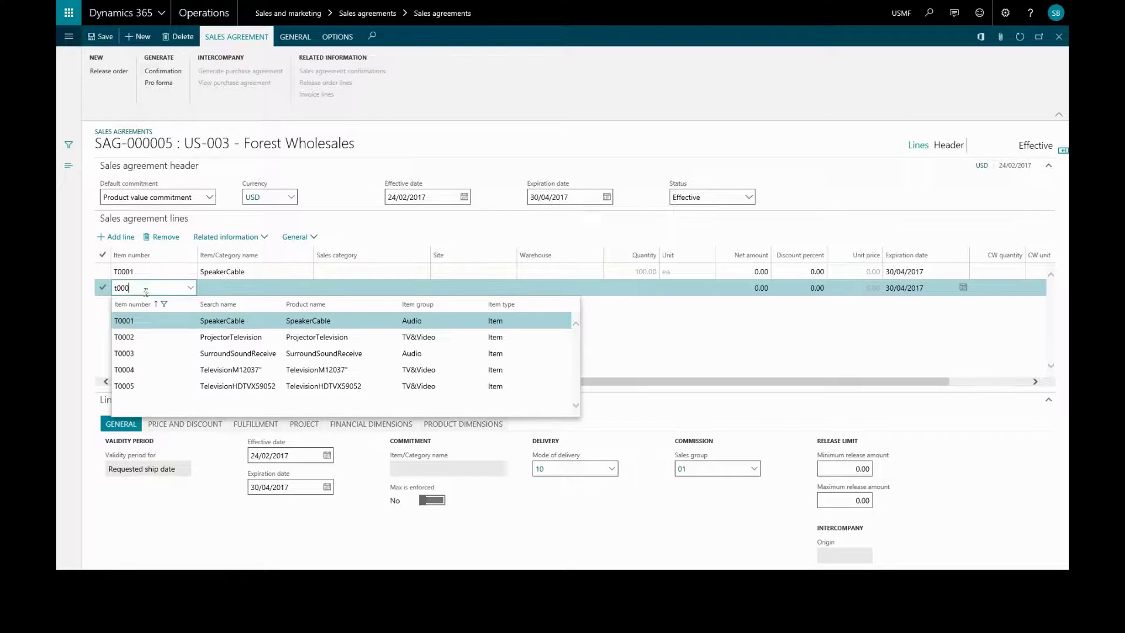
click(157, 325)
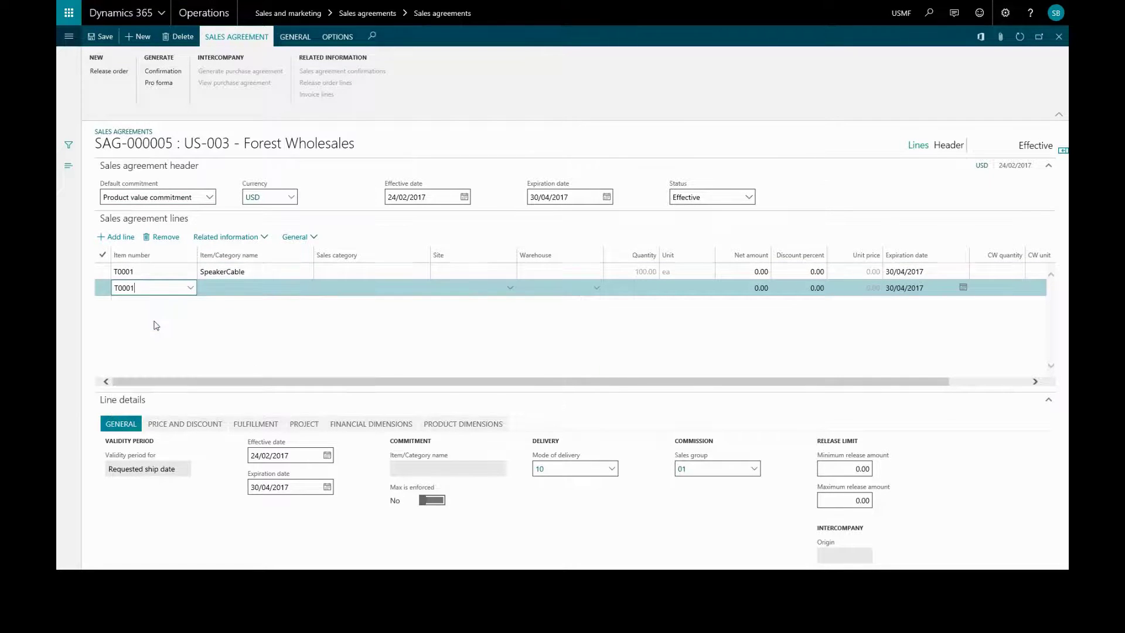
click(637, 291)
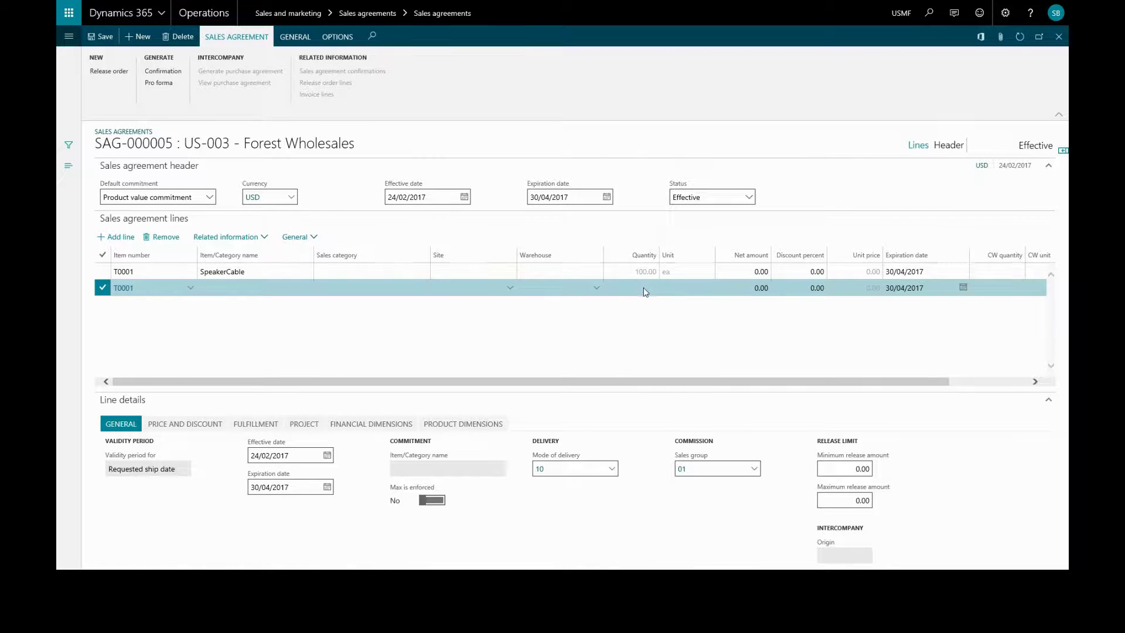
click(752, 287)
text(1,000)
key(Up)
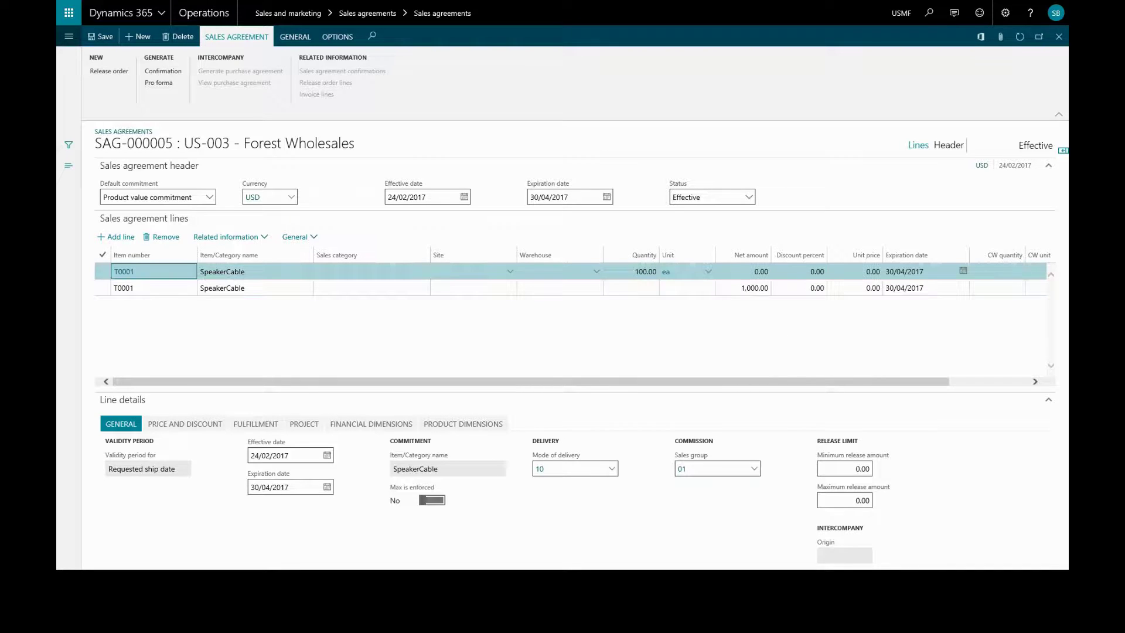
Switch to Product category value commitment and add a line with sales category Auto accessories.
click(210, 197)
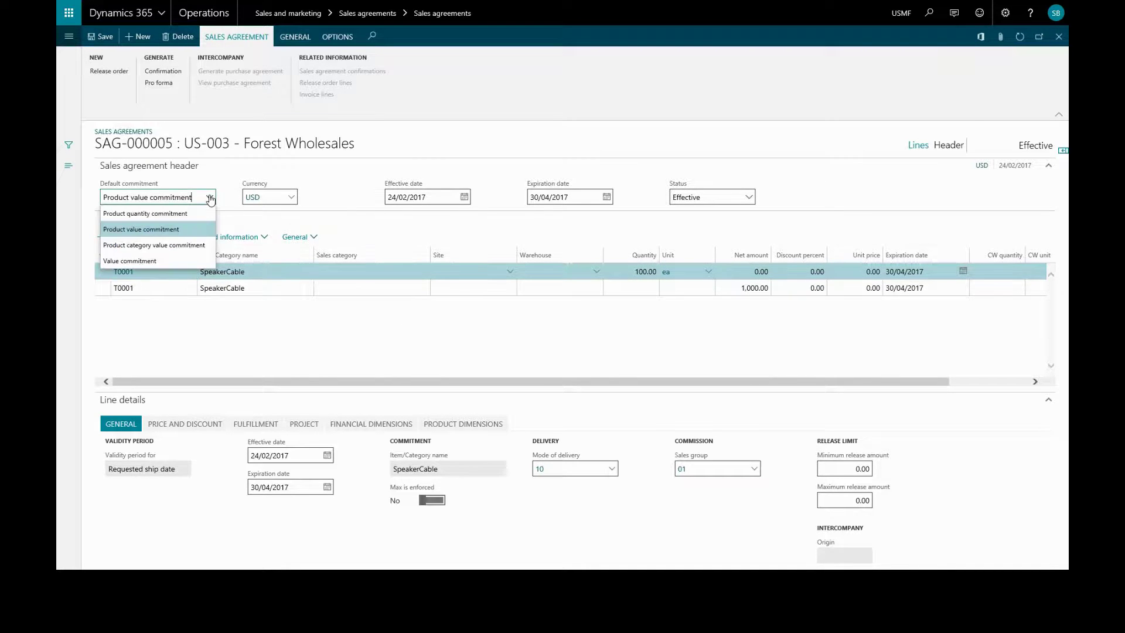
click(155, 244)
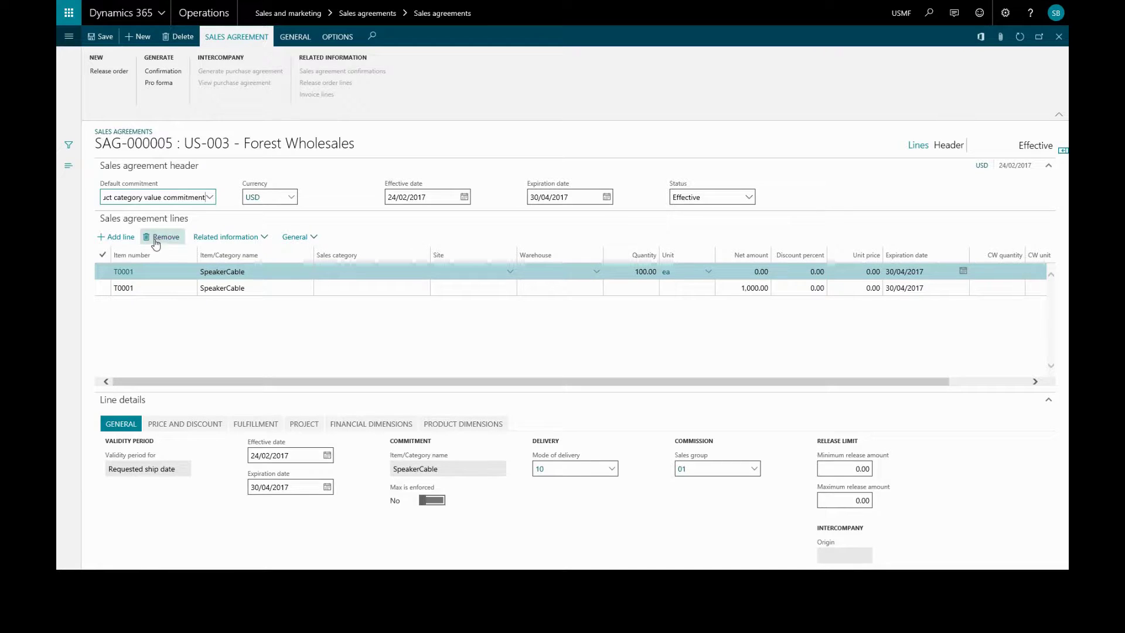
click(122, 237)
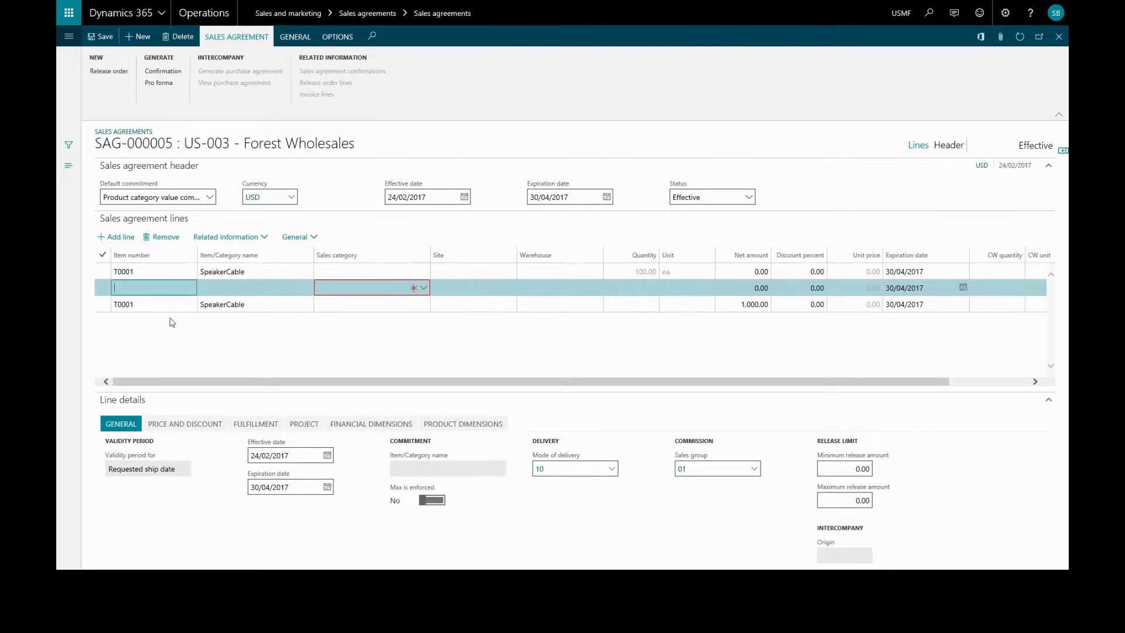
click(423, 288)
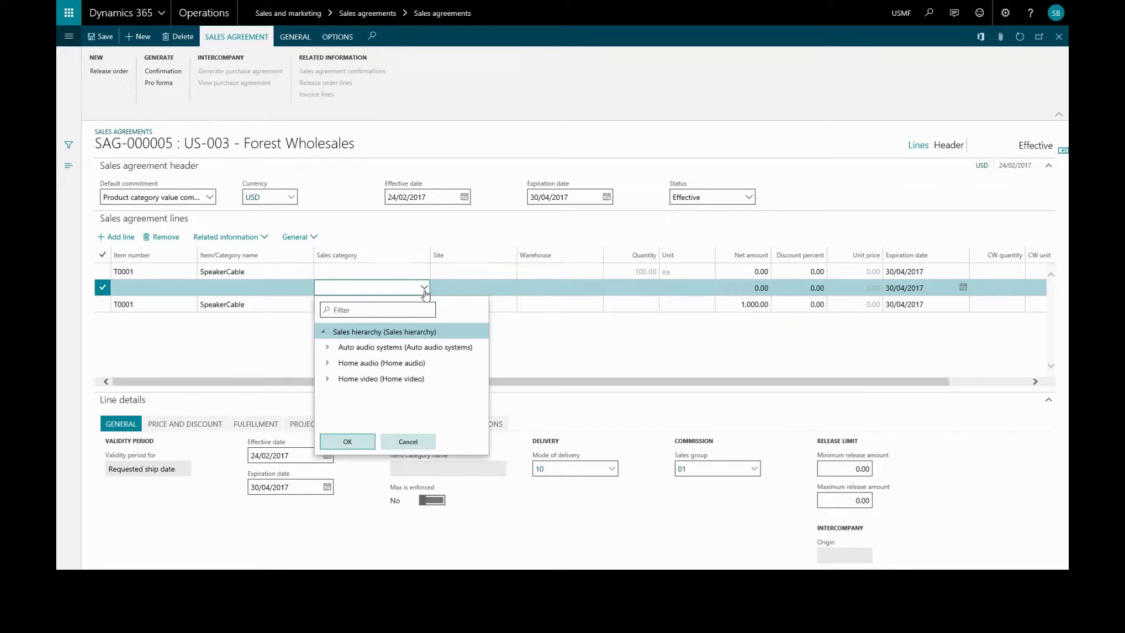
click(328, 348)
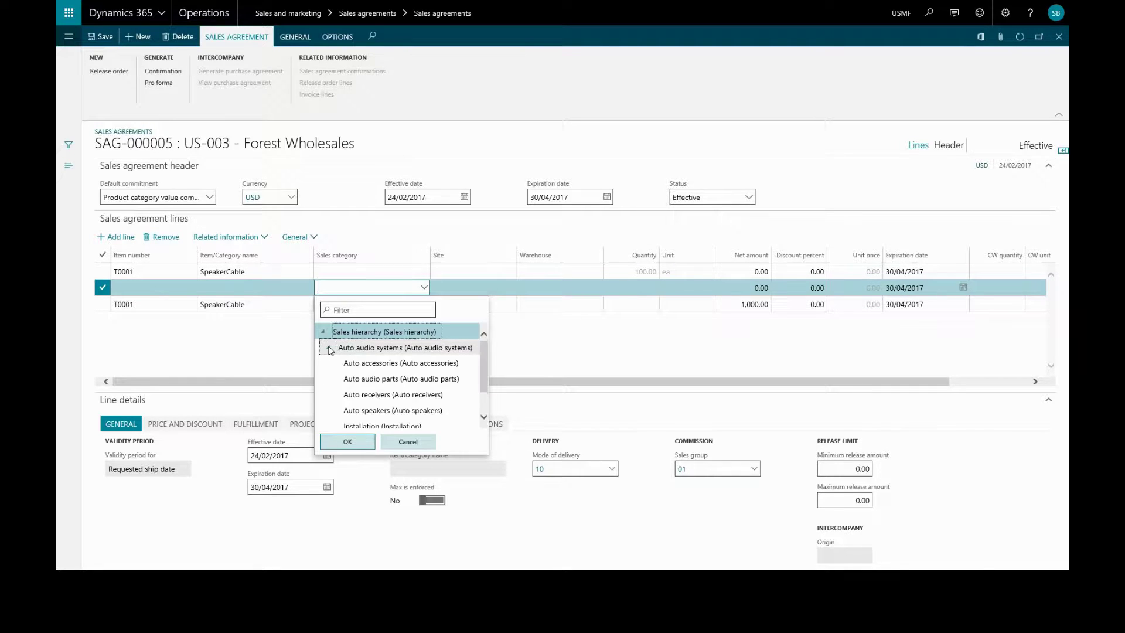
click(379, 364)
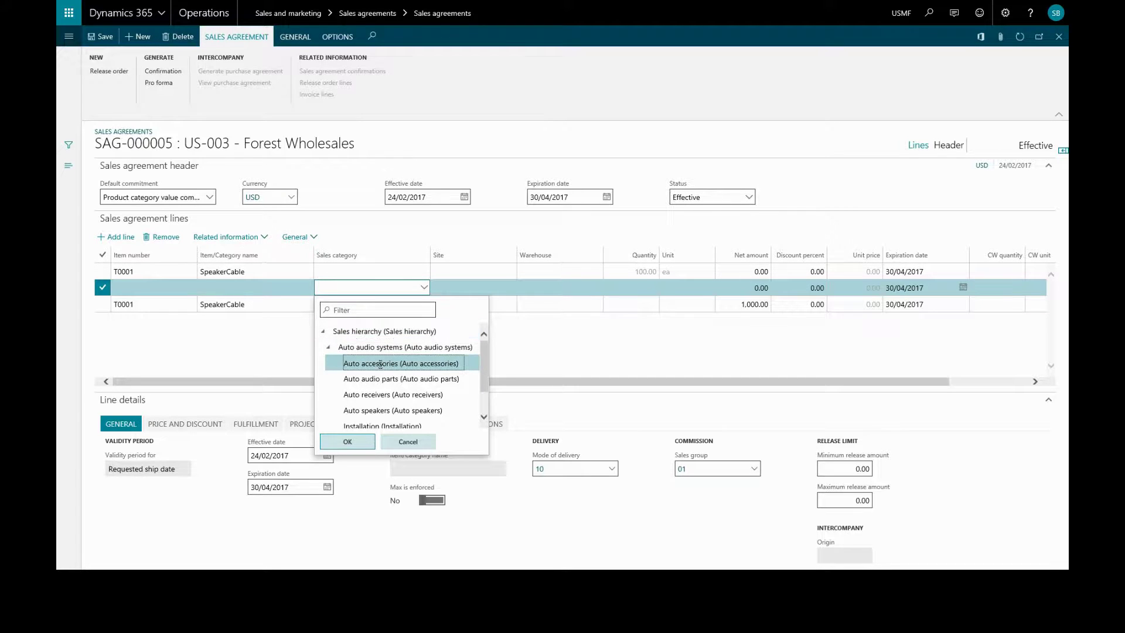
click(362, 441)
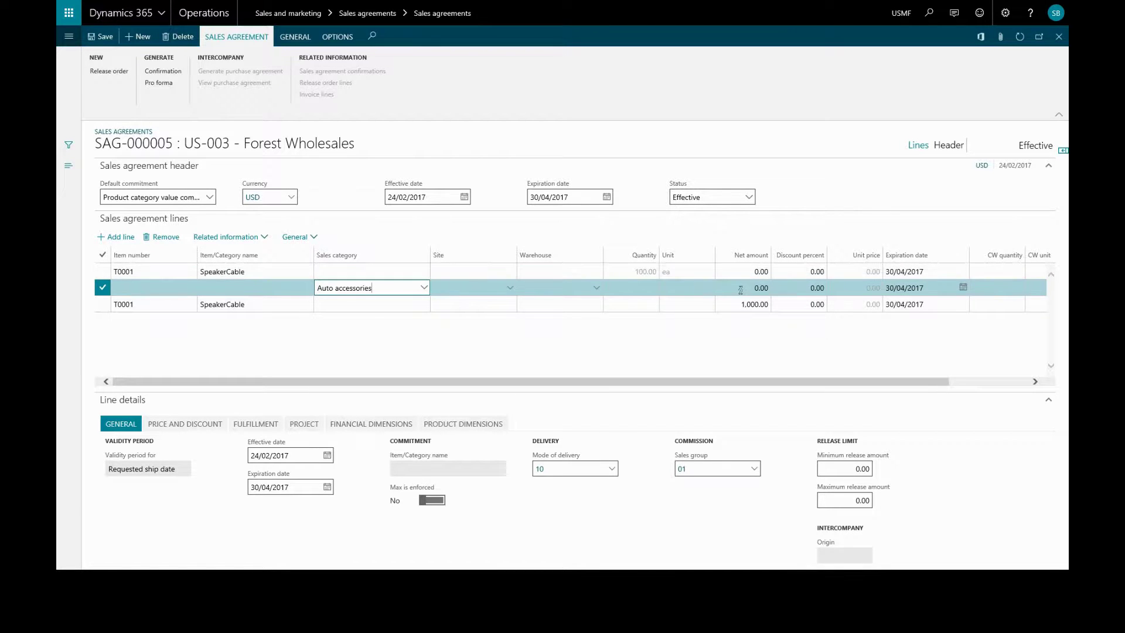
click(763, 289)
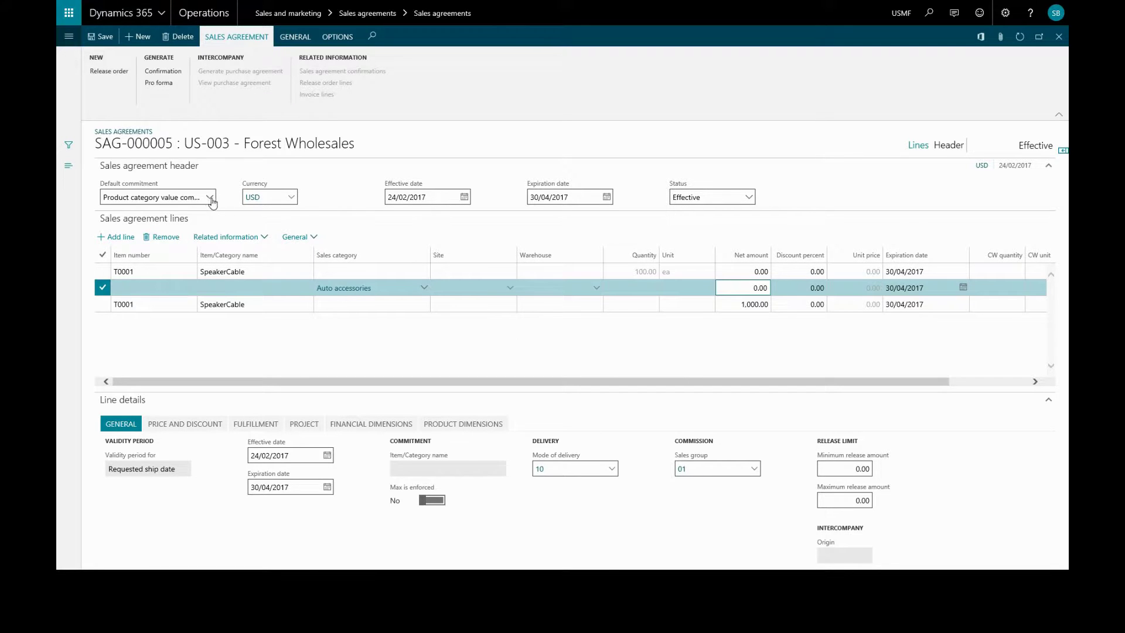
Switch to Value commitment, add a Sales hierarchy line, then close and refresh the agreements list.
click(209, 198)
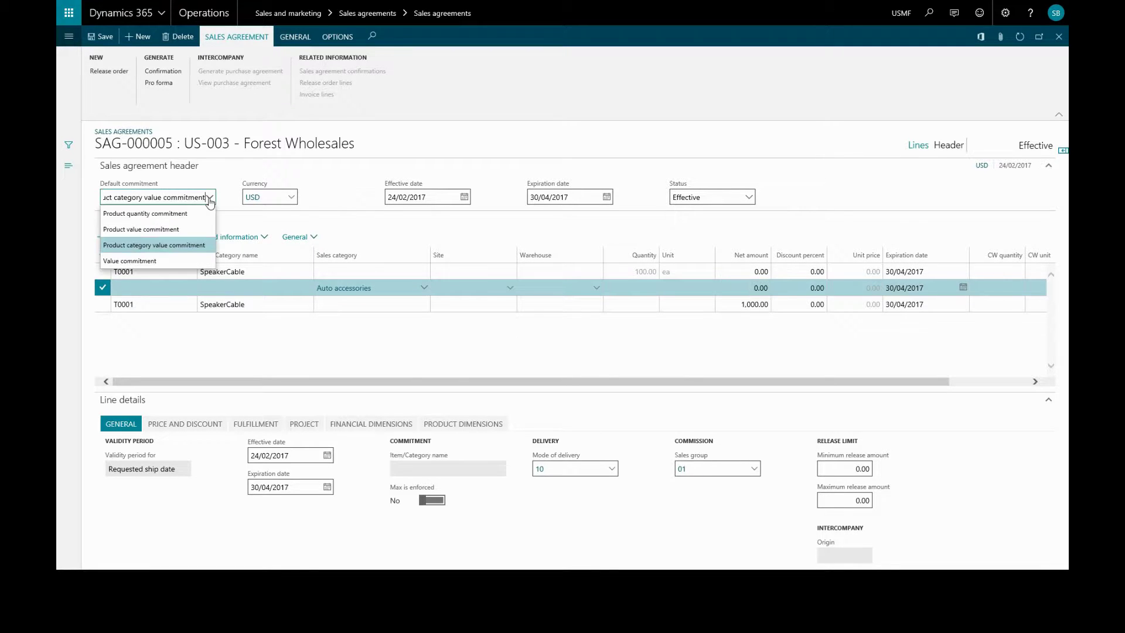
click(137, 261)
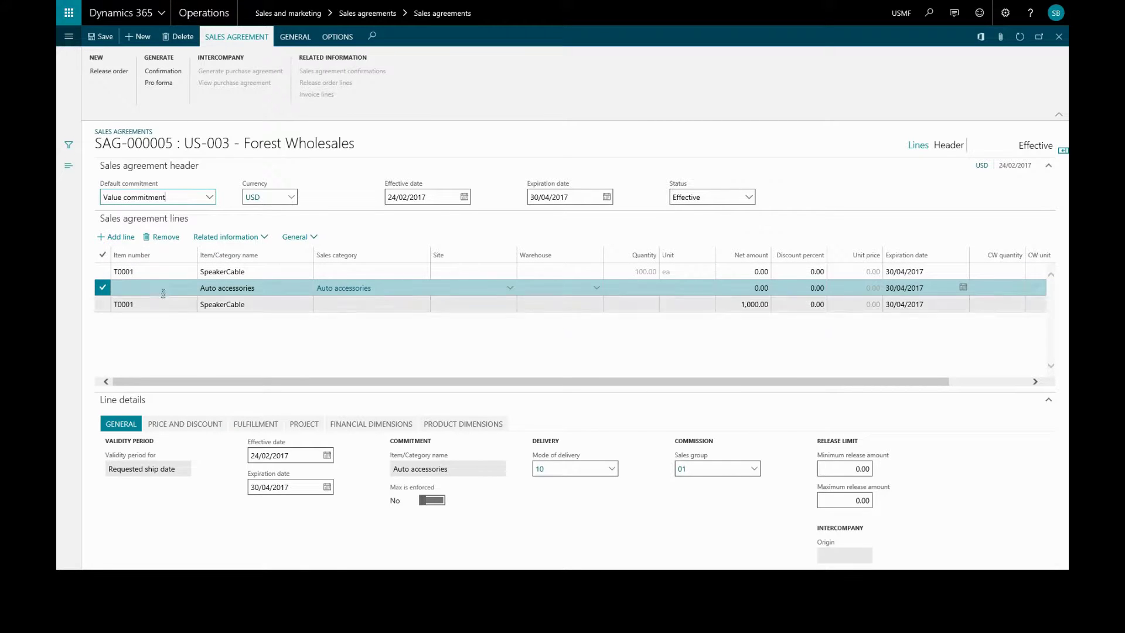
click(116, 237)
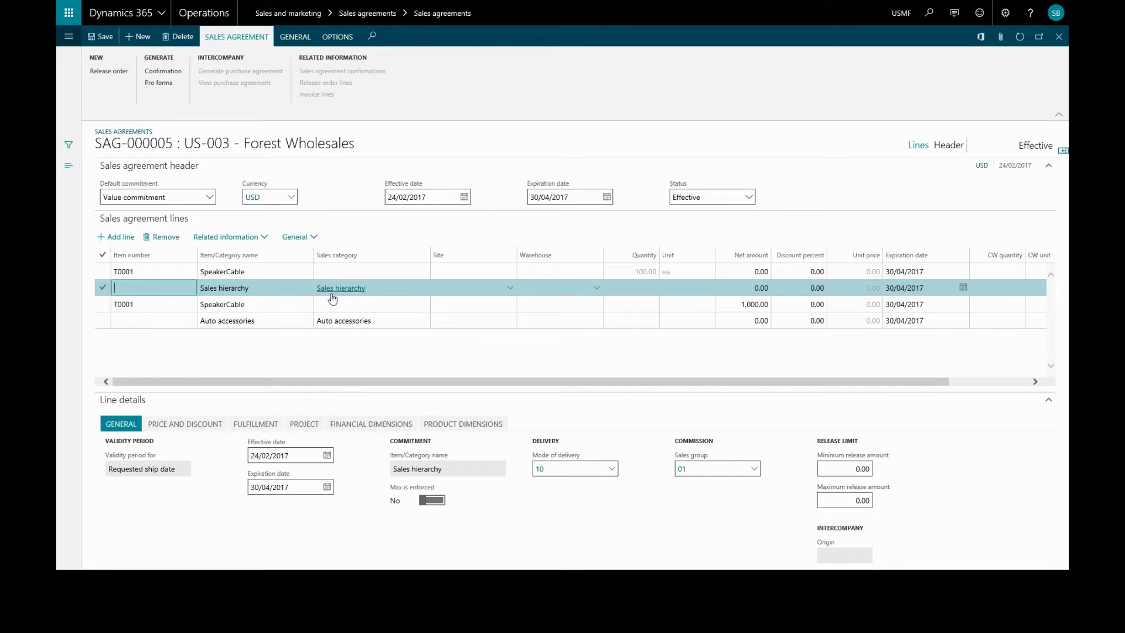
mouse_move(359, 298)
click(163, 273)
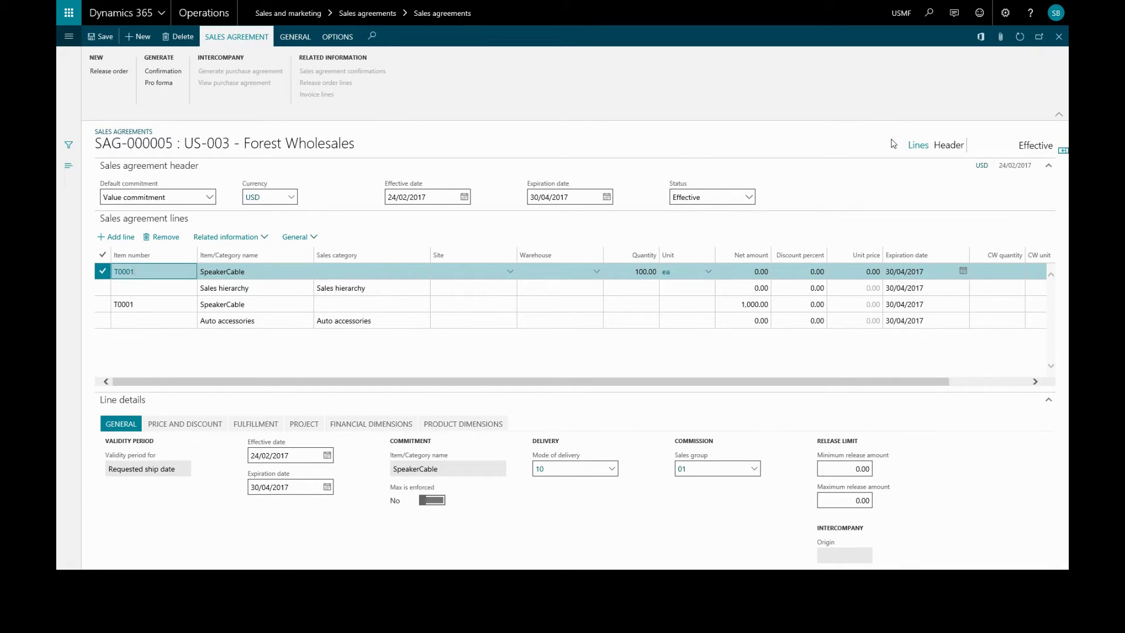
click(1060, 38)
click(1020, 38)
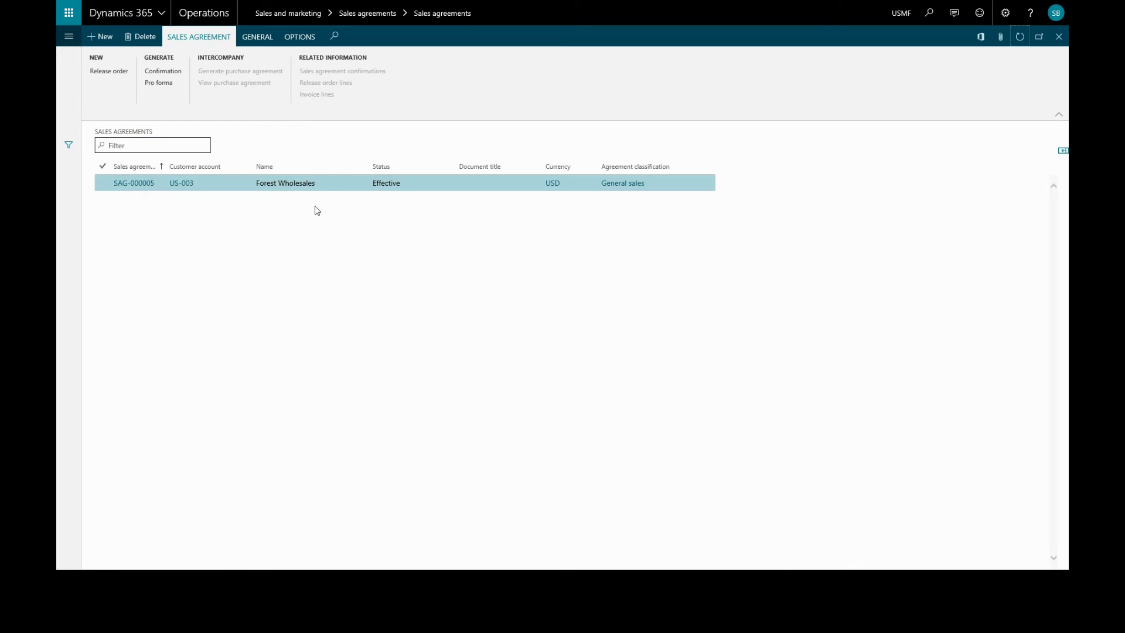